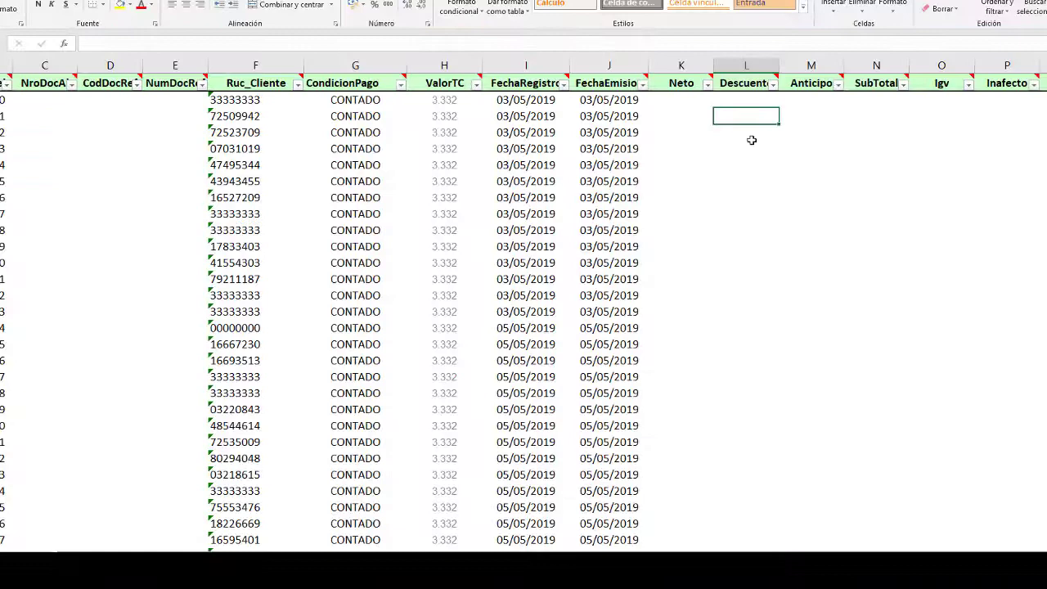
Move to L3, the first Descuento data cell, and begin an =SI( formula there
{"action": "key", "text": "Up"}
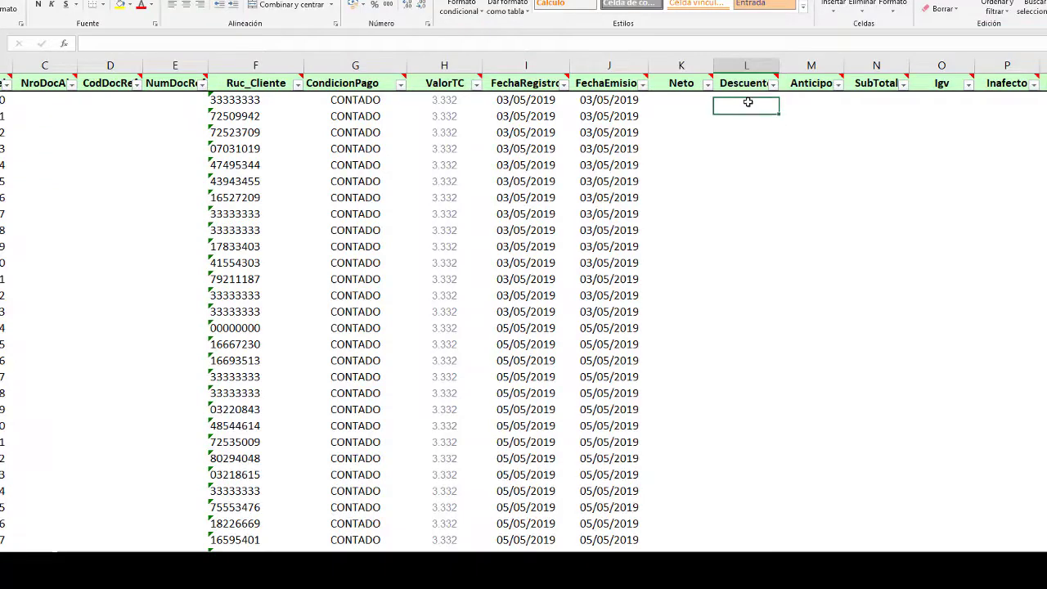
{"action": "key", "text": "Left"}
{"action": "key", "text": "Left"}
{"action": "key", "text": "Left"}
{"action": "key", "text": "Left"}
{"action": "key", "text": "Home"}
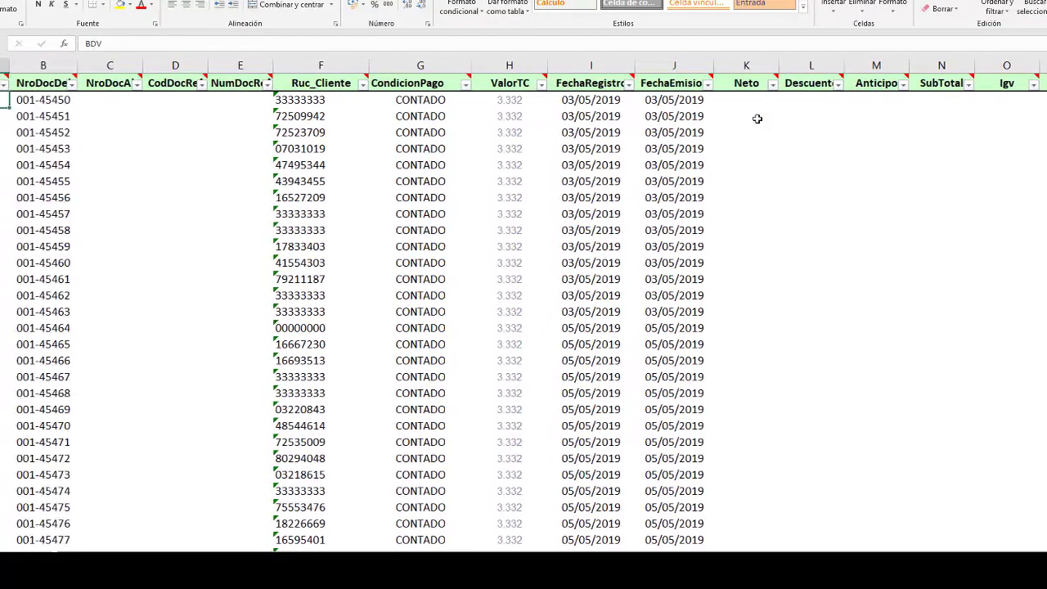
{"action": "key", "text": "Right"}
{"action": "key", "text": "Right"}
{"action": "key", "text": "Right"}
{"action": "key", "text": "Right"}
{"action": "key", "text": "Right"}
{"action": "key", "text": "Right"}
{"action": "key", "text": "Left"}
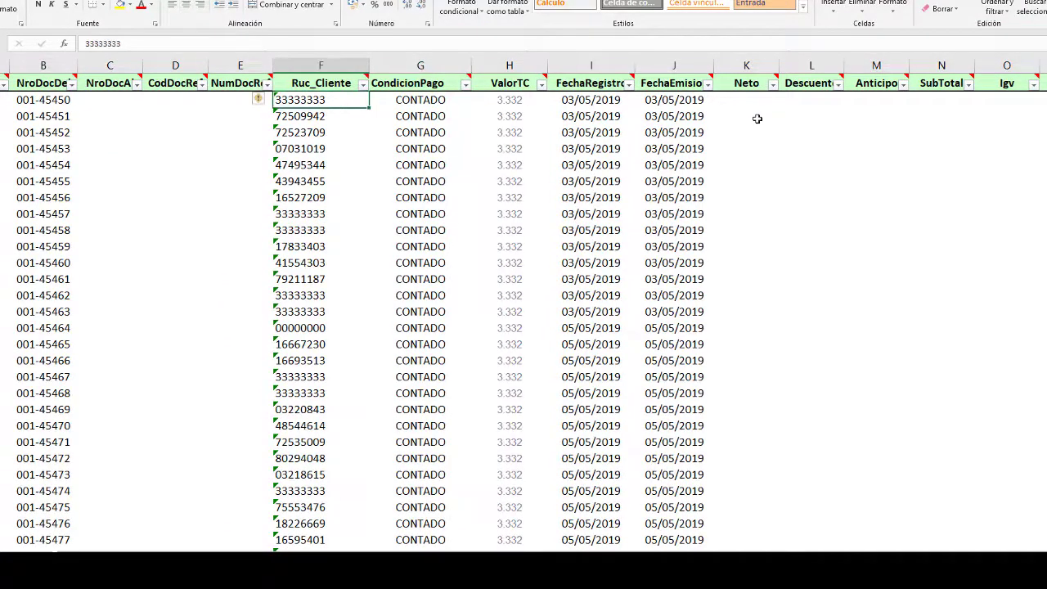
{"action": "key", "text": "Right"}
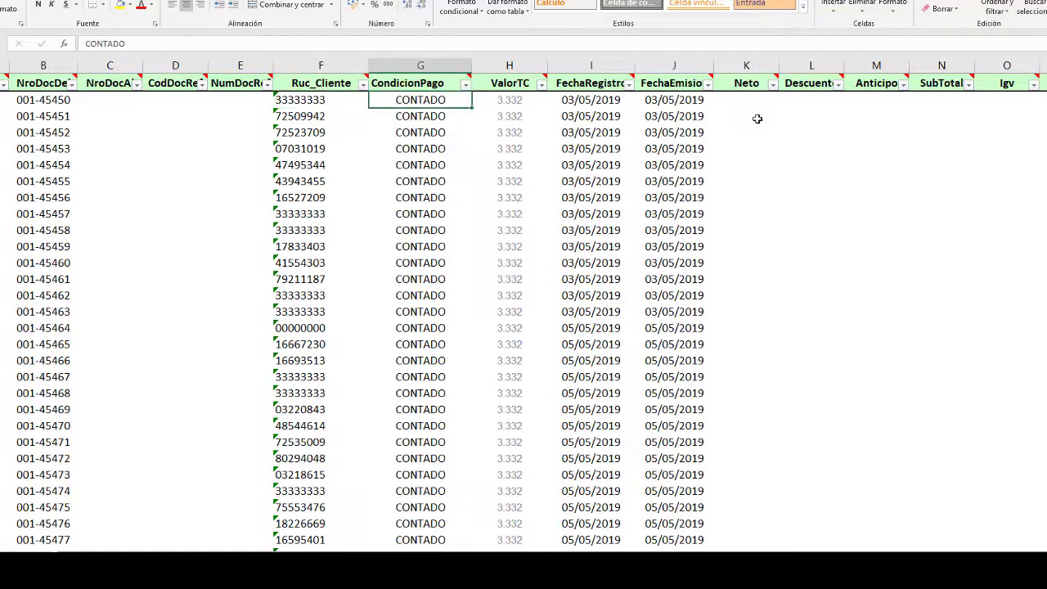
{"action": "key", "text": "Left"}
{"action": "key", "text": "Down"}
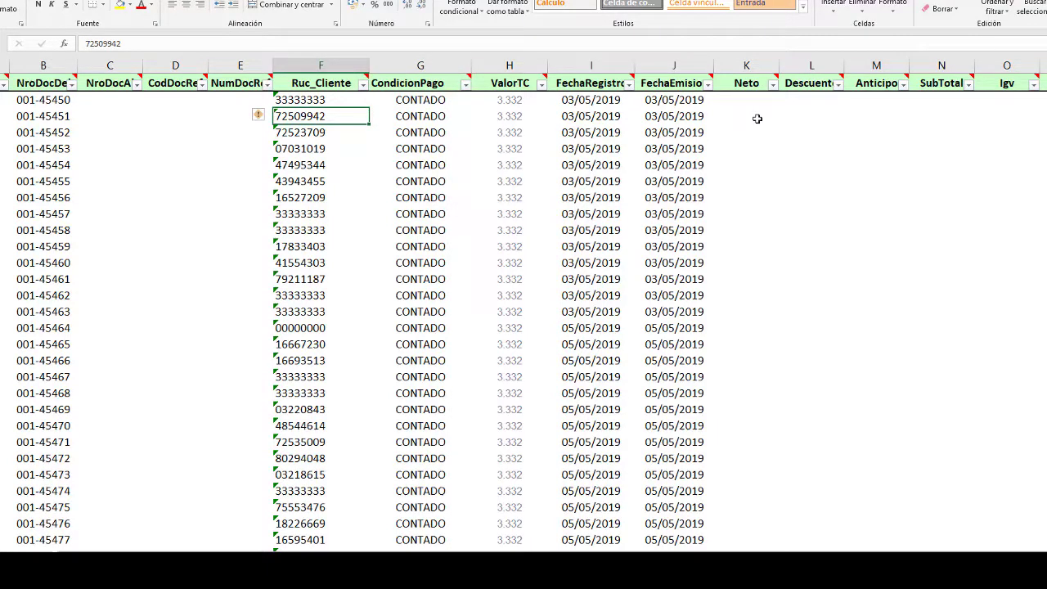
{"action": "key", "text": "Right"}
{"action": "key", "text": "Right"}
{"action": "key", "text": "Right"}
{"action": "key", "text": "Up"}
{"action": "key", "text": "Right"}
{"action": "key", "text": "Right"}
{"action": "key", "text": "Right"}
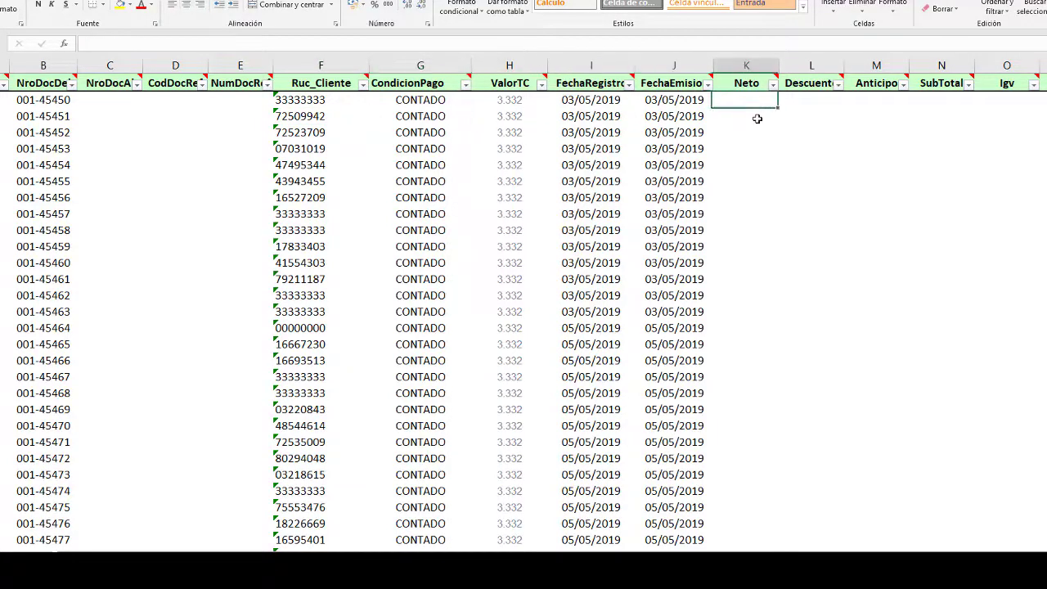
{"action": "key", "text": "Down"}
{"action": "key", "text": "Up"}
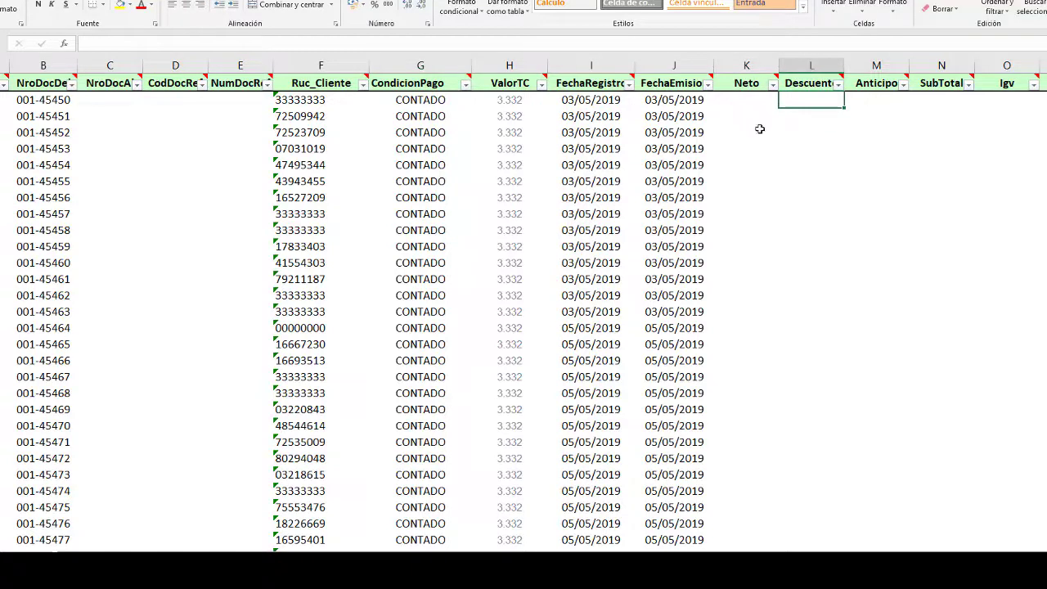
{"action": "key", "text": "Down"}
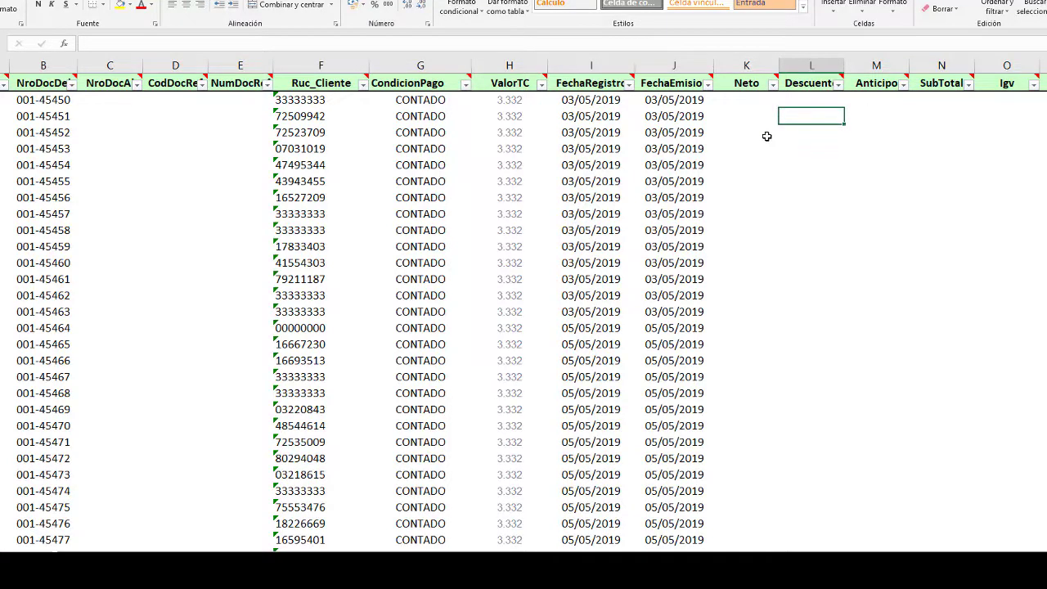
{"action": "type", "text": "=SI"}
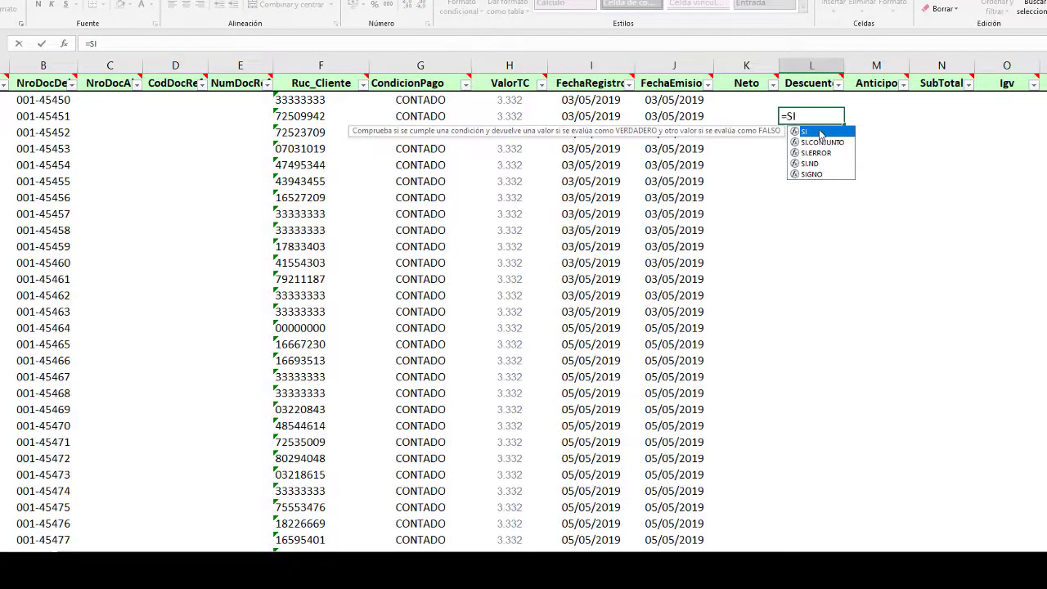
{"action": "type", "text": "("}
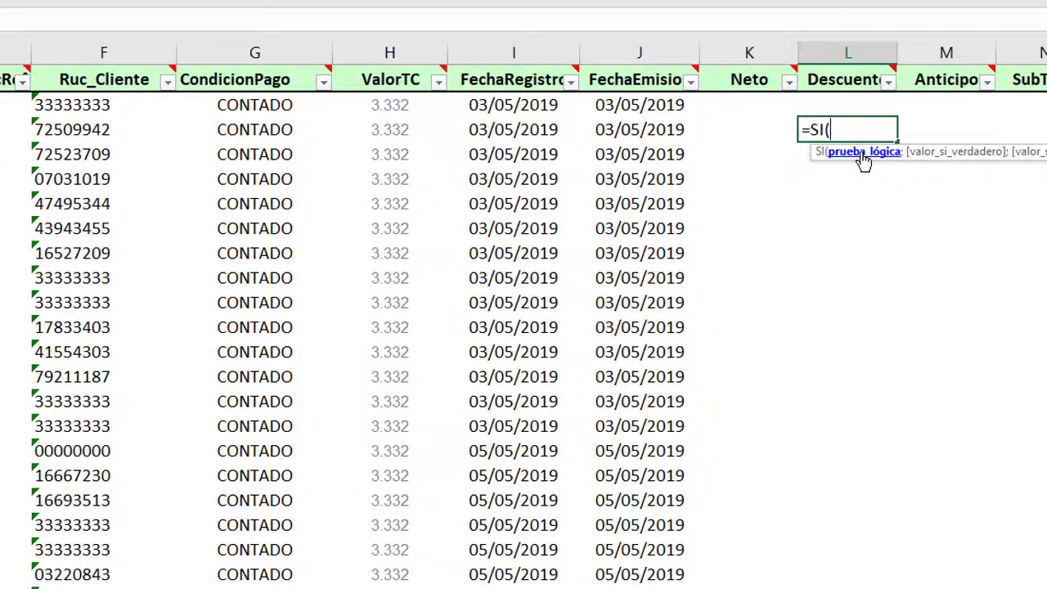
Complete L3 as =SI(F3=F4;"SE REPITE") to flag a client RUC matching the next row
{"action": "left_click", "coordinate": [75, 129]}
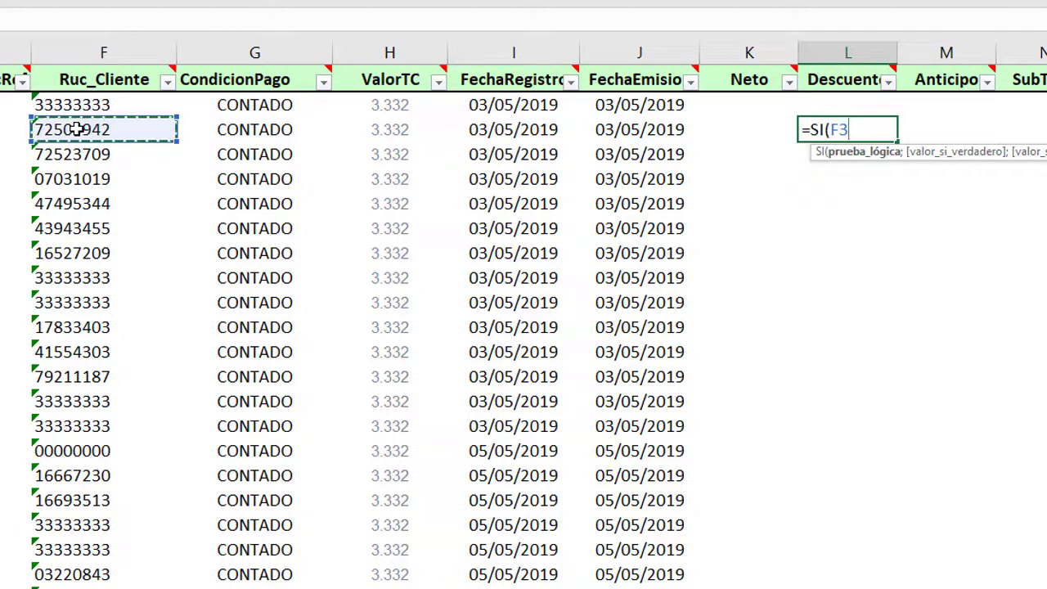
{"action": "type", "text": "="}
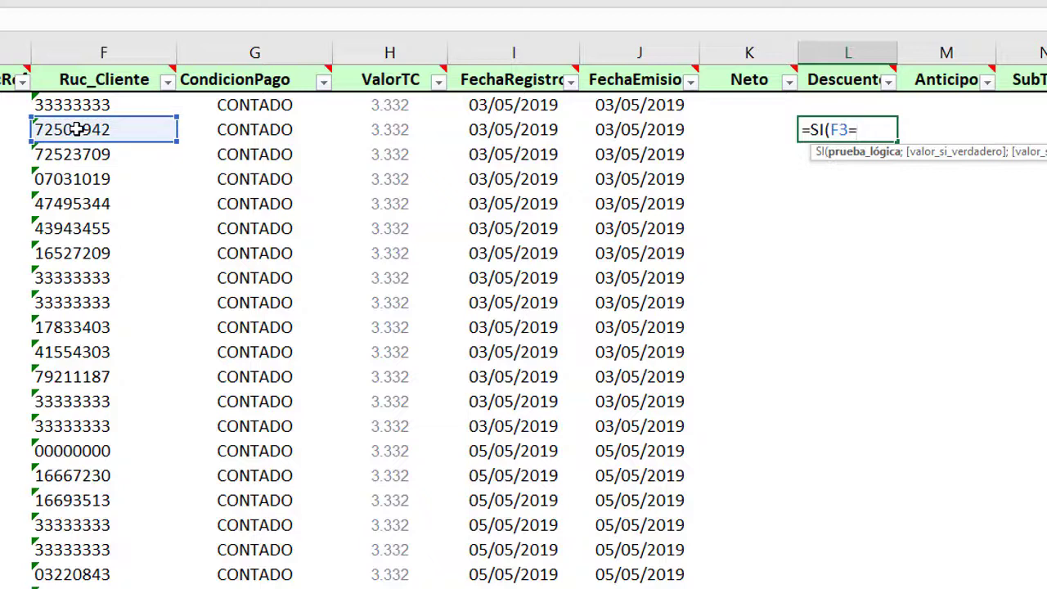
{"action": "left_click", "coordinate": [63, 157]}
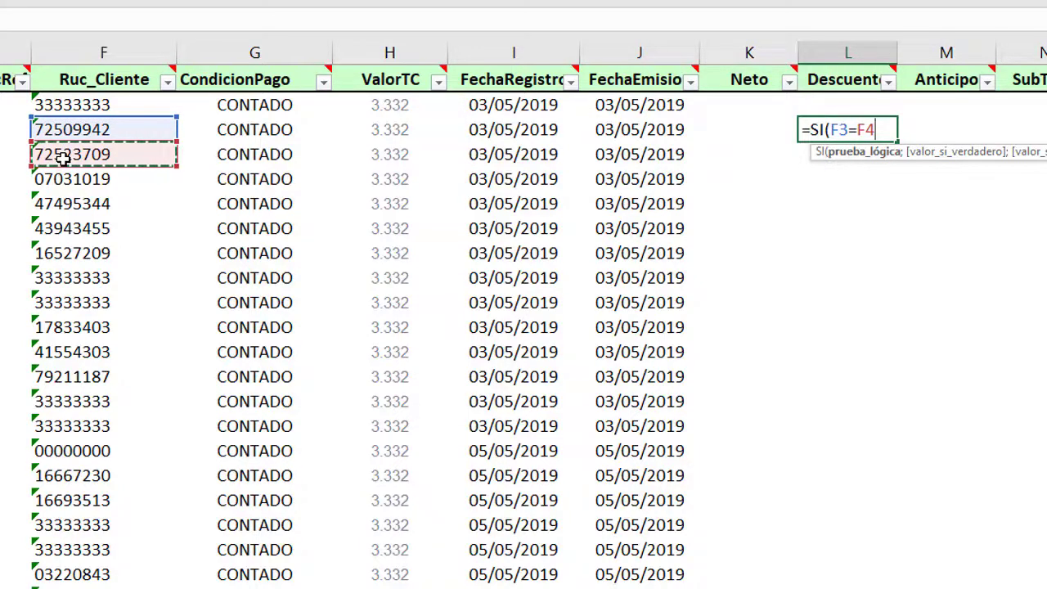
{"action": "type", "text": ";"}
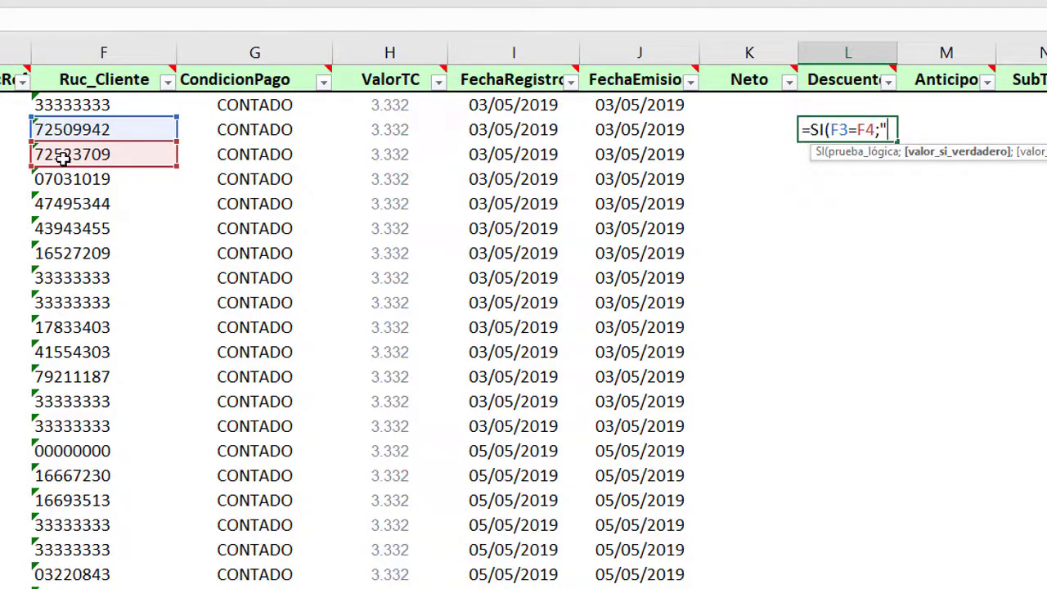
{"action": "type", "text": "SE REPITE"}
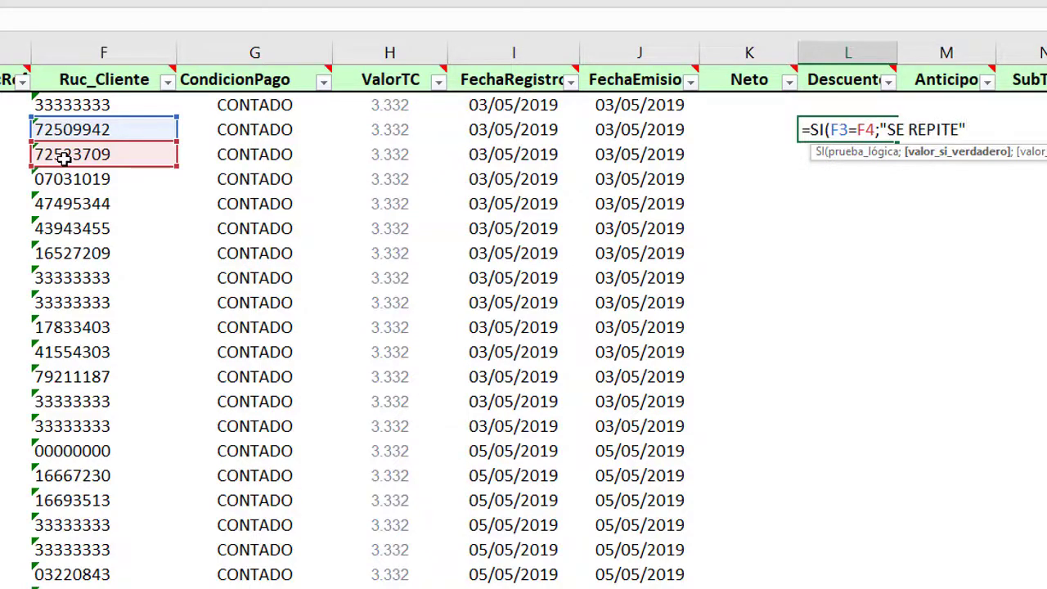
{"action": "type", "text": "\")"}
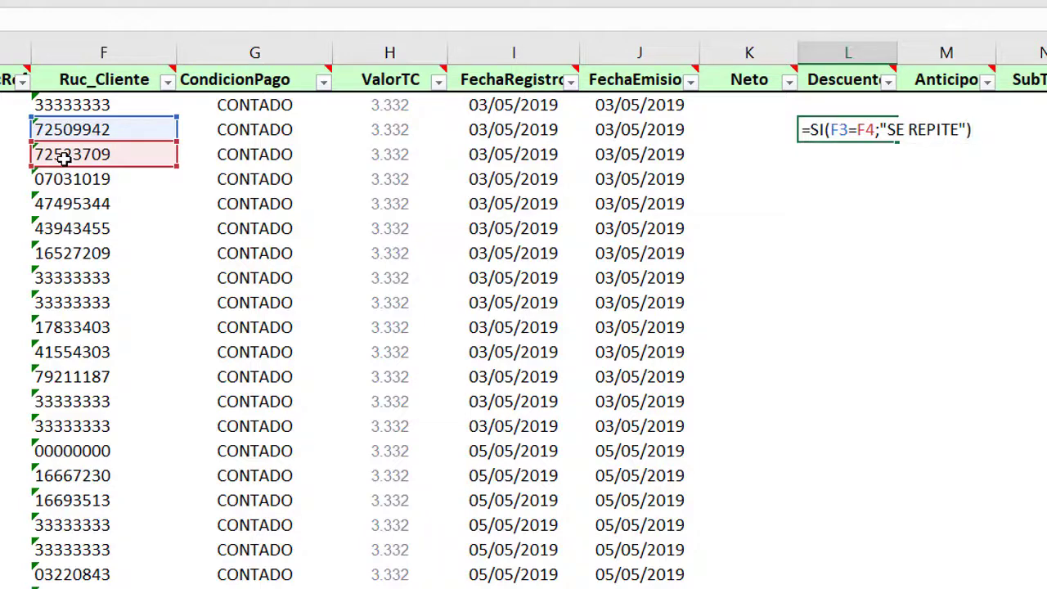
{"action": "key", "text": "Return"}
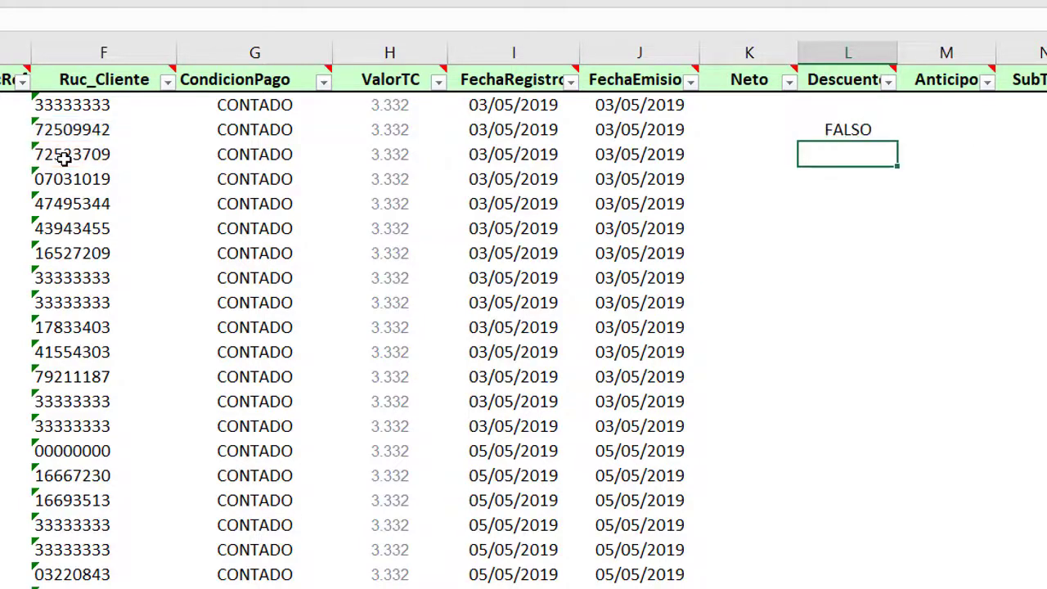
{"action": "key", "text": "Up"}
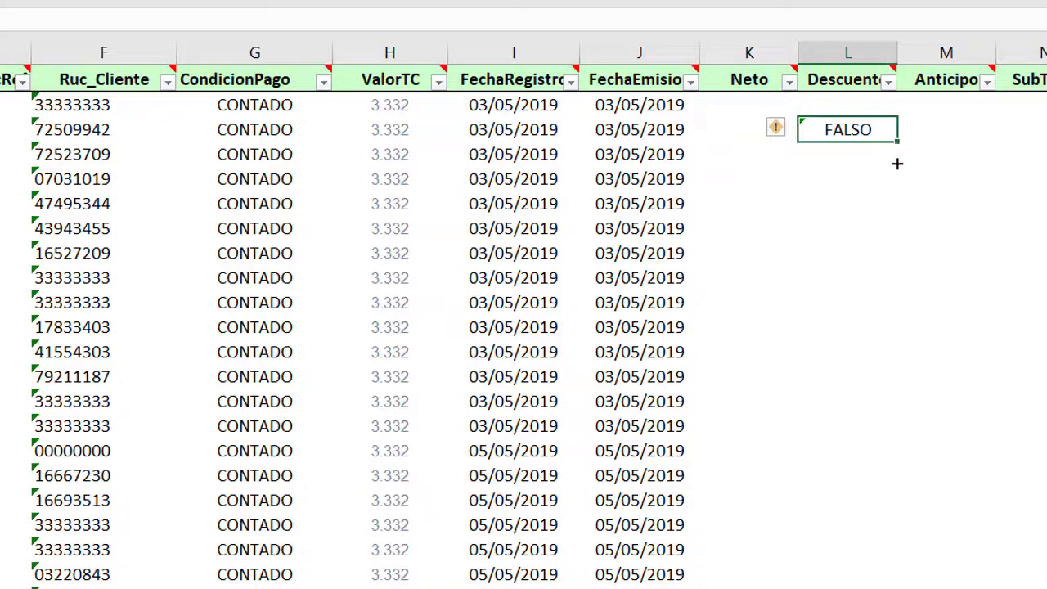
Fill the repeat-check formula down column L, then select the two repeated 33333333 rows
{"action": "left_click_drag", "start_coordinate": [897, 163], "coordinate": [855, 576]}
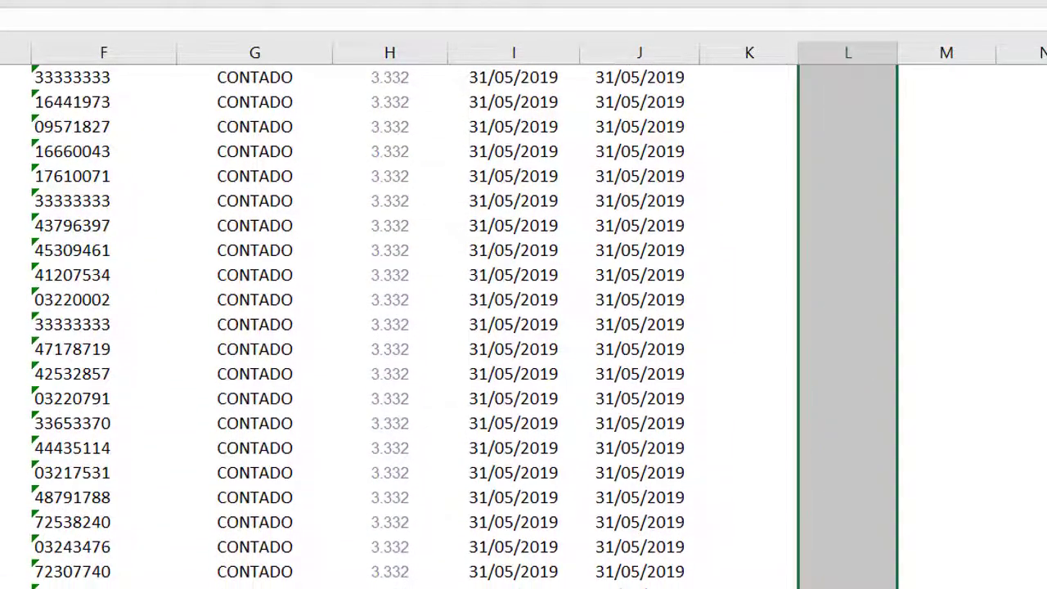
{"action": "scroll", "coordinate": [853, 470], "scroll_direction": "up", "scroll_amount": 8}
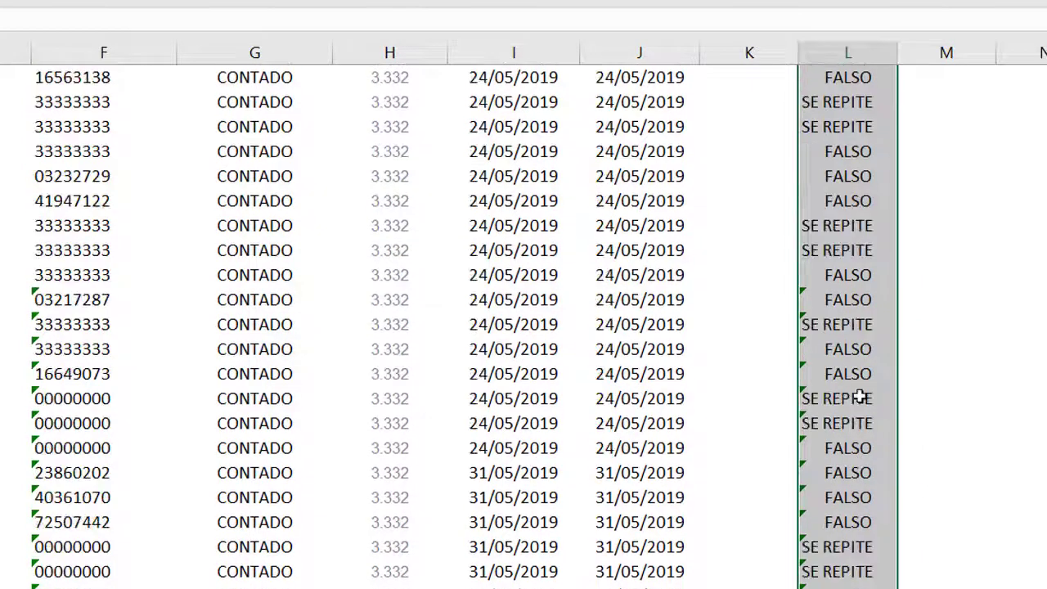
{"action": "scroll", "coordinate": [860, 398], "scroll_direction": "up", "scroll_amount": 1}
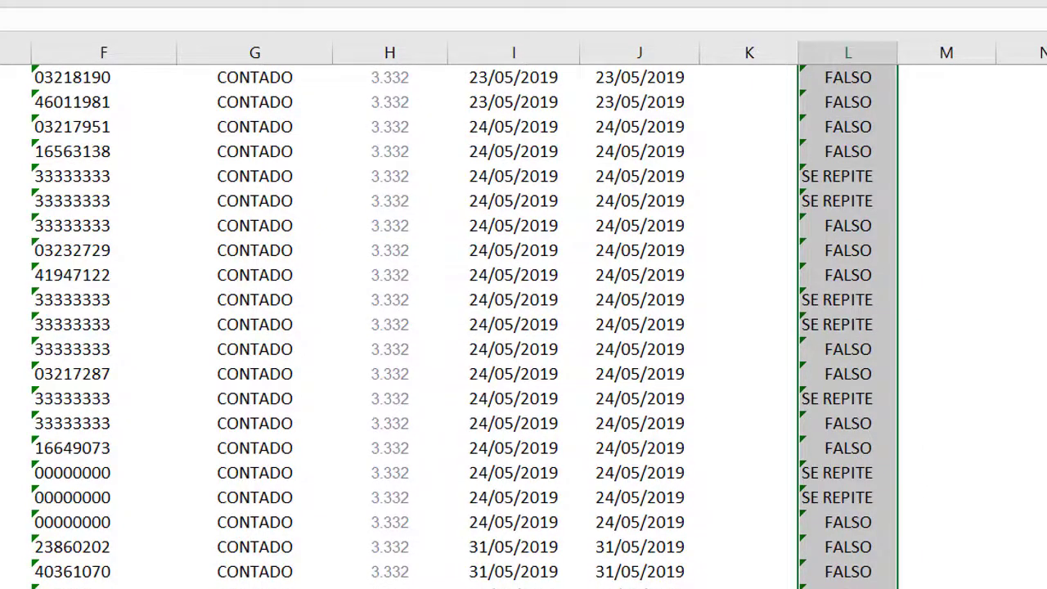
{"action": "left_click_drag", "start_coordinate": [12, 77], "coordinate": [13, 348]}
{"action": "left_click_drag", "start_coordinate": [12, 299], "coordinate": [12, 323]}
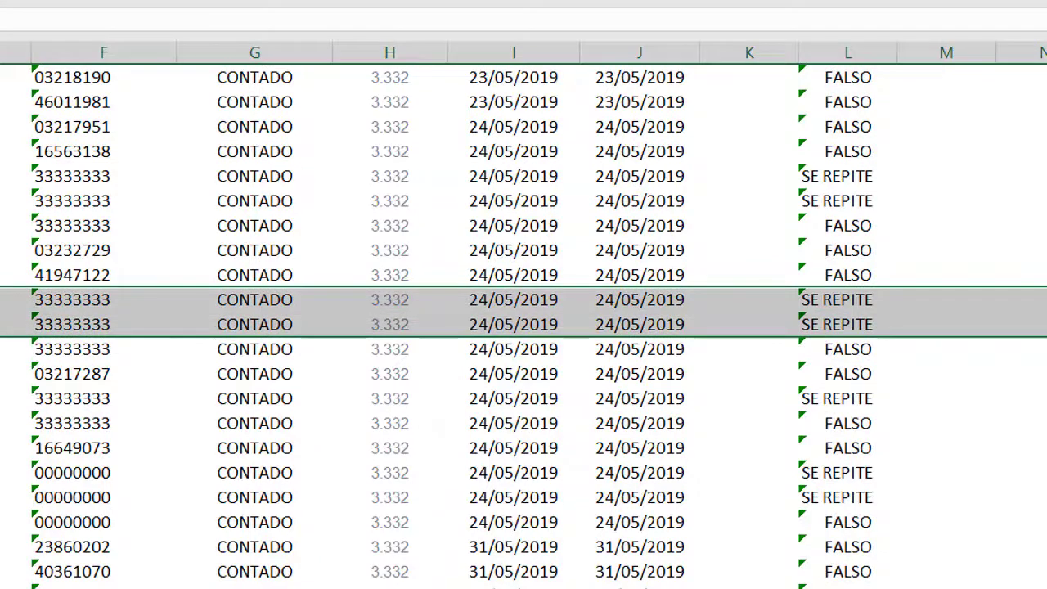
{"action": "key", "text": "F4"}
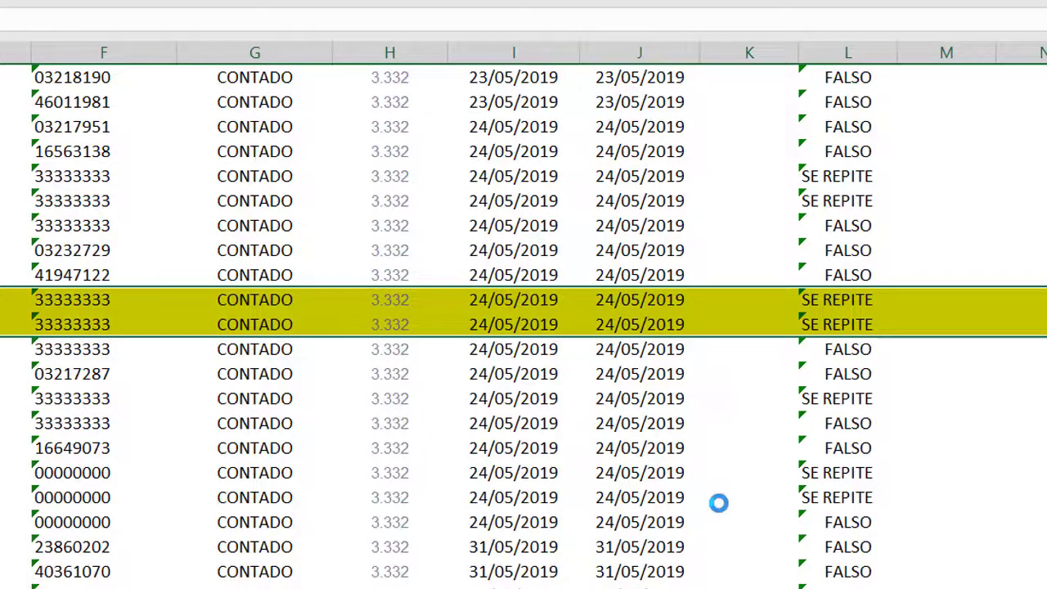
{"action": "scroll", "coordinate": [297, 422], "scroll_direction": "up", "scroll_amount": 2, "text": "ctrl"}
{"action": "scroll", "coordinate": [288, 419], "scroll_direction": "up", "scroll_amount": 2}
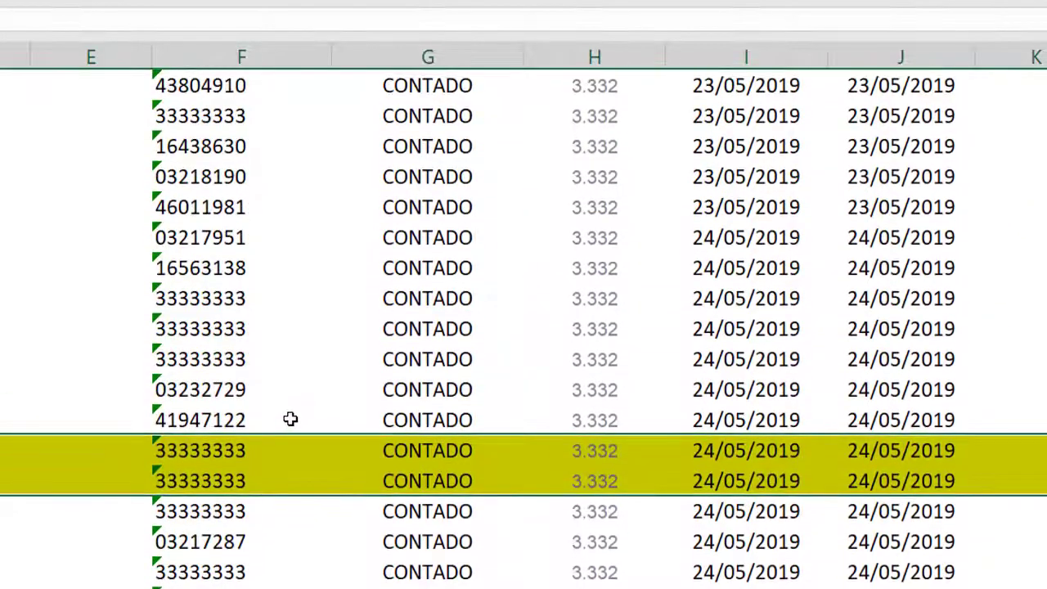
{"action": "scroll", "coordinate": [287, 420], "scroll_direction": "down", "scroll_amount": 1, "text": "ctrl"}
{"action": "scroll", "coordinate": [587, 432], "scroll_direction": "up", "scroll_amount": 7}
{"action": "scroll", "coordinate": [591, 405], "scroll_direction": "up", "scroll_amount": 4}
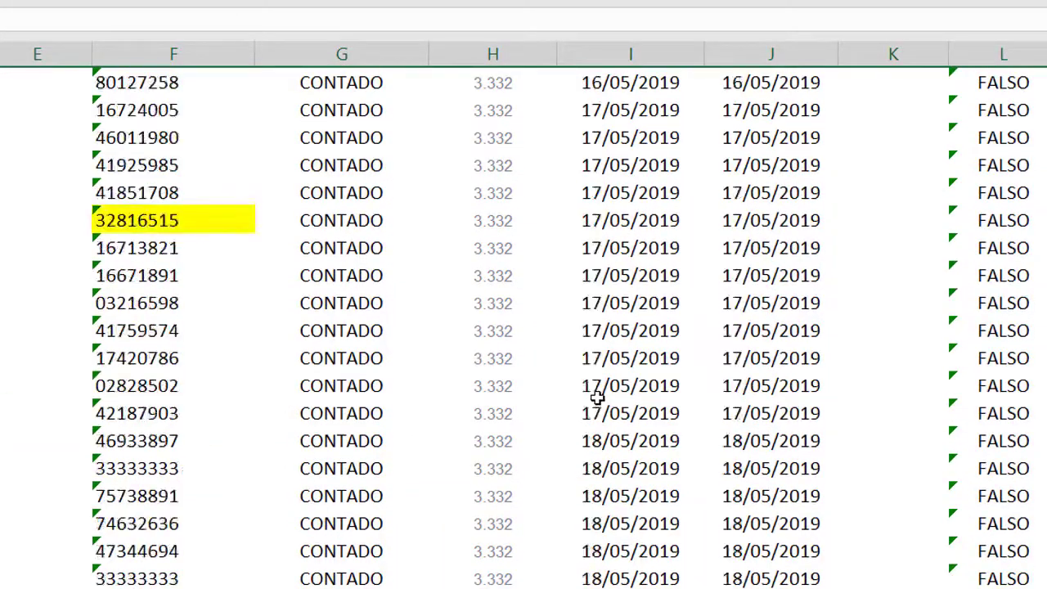
{"action": "scroll", "coordinate": [654, 425], "scroll_direction": "down", "scroll_amount": 1}
{"action": "left_click_drag", "start_coordinate": [926, 547], "coordinate": [60, 550]}
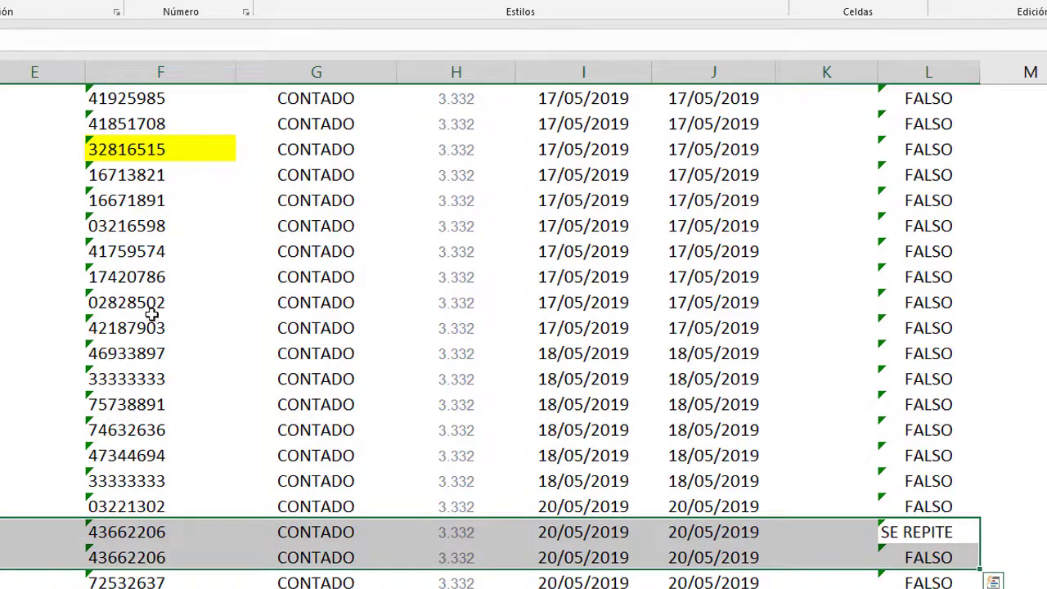
{"action": "scroll", "coordinate": [151, 309], "scroll_direction": "up", "scroll_amount": 3}
{"action": "scroll", "coordinate": [153, 315], "scroll_direction": "up", "scroll_amount": 4}
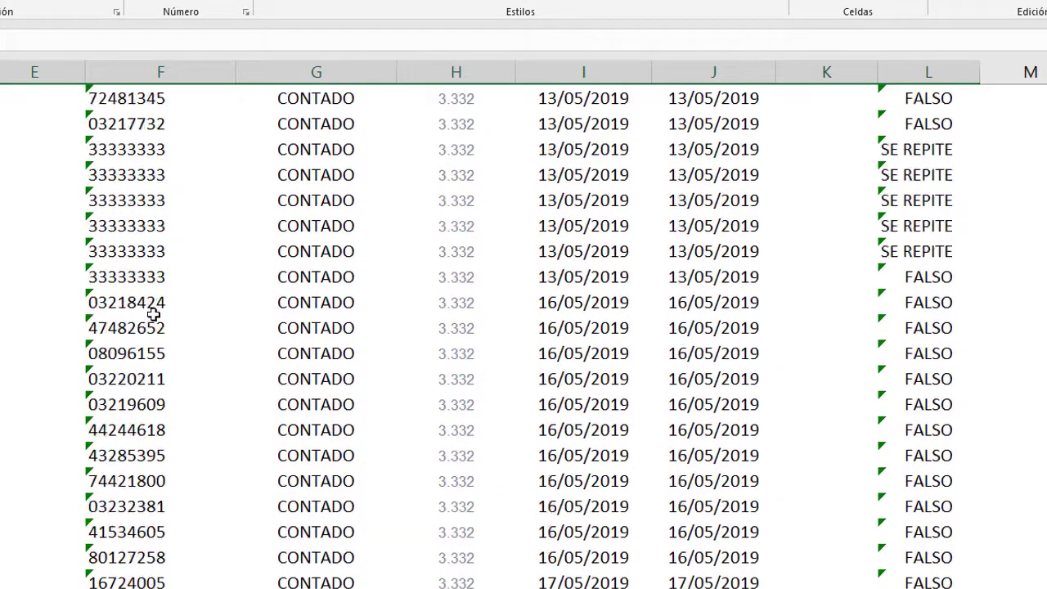
{"action": "left_click_drag", "start_coordinate": [106, 149], "coordinate": [920, 245]}
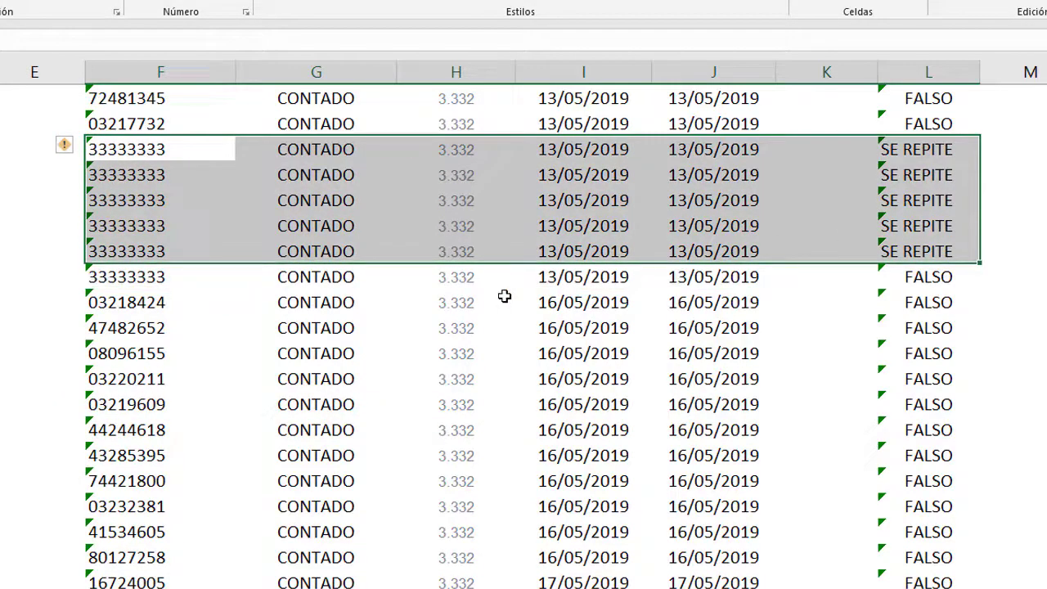
{"action": "scroll", "coordinate": [483, 290], "scroll_direction": "down", "scroll_amount": 1}
{"action": "scroll", "coordinate": [458, 296], "scroll_direction": "up", "scroll_amount": 2}
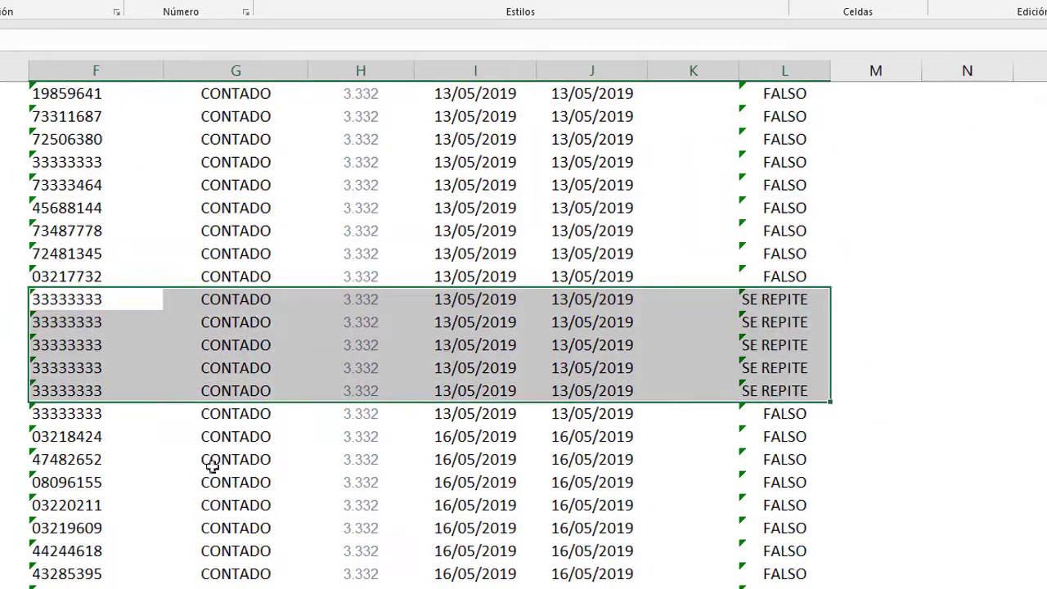
{"action": "scroll", "coordinate": [837, 291], "scroll_direction": "up", "scroll_amount": 20}
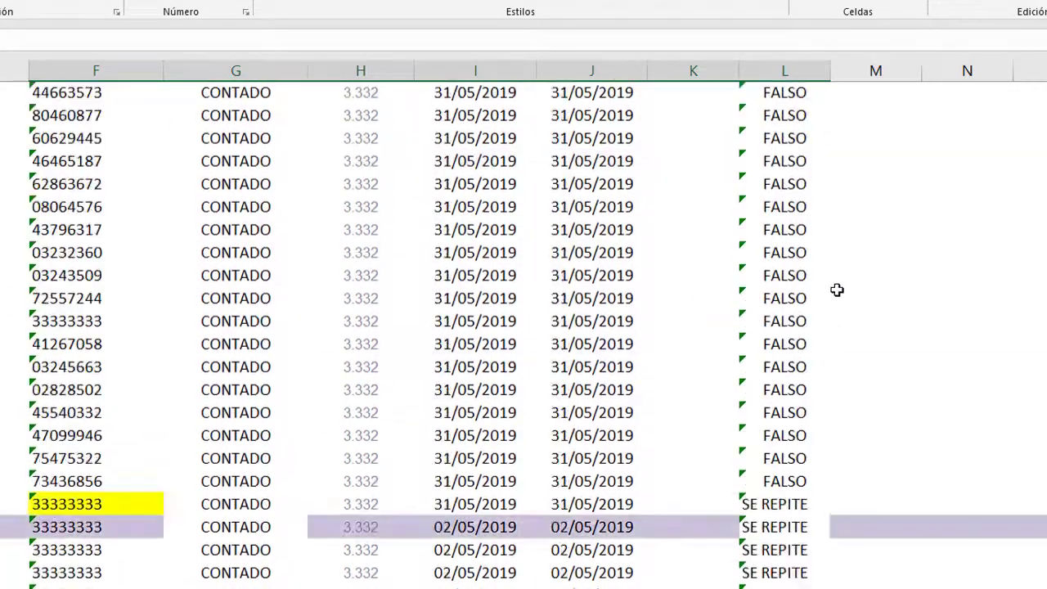
{"action": "scroll", "coordinate": [818, 253], "scroll_direction": "up", "scroll_amount": 10}
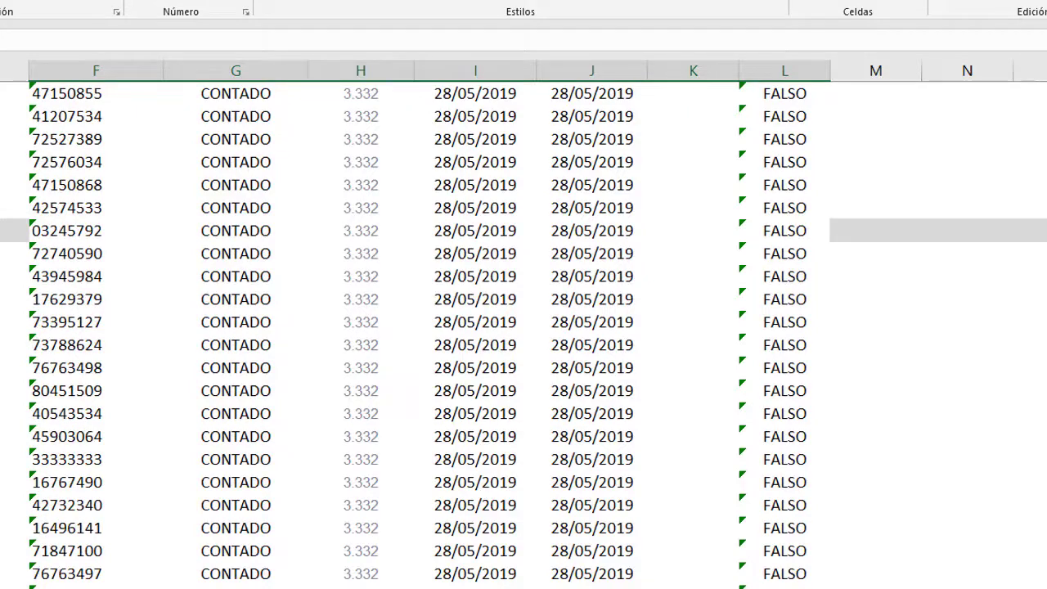
{"action": "scroll", "coordinate": [891, 175], "scroll_direction": "up", "scroll_amount": 15}
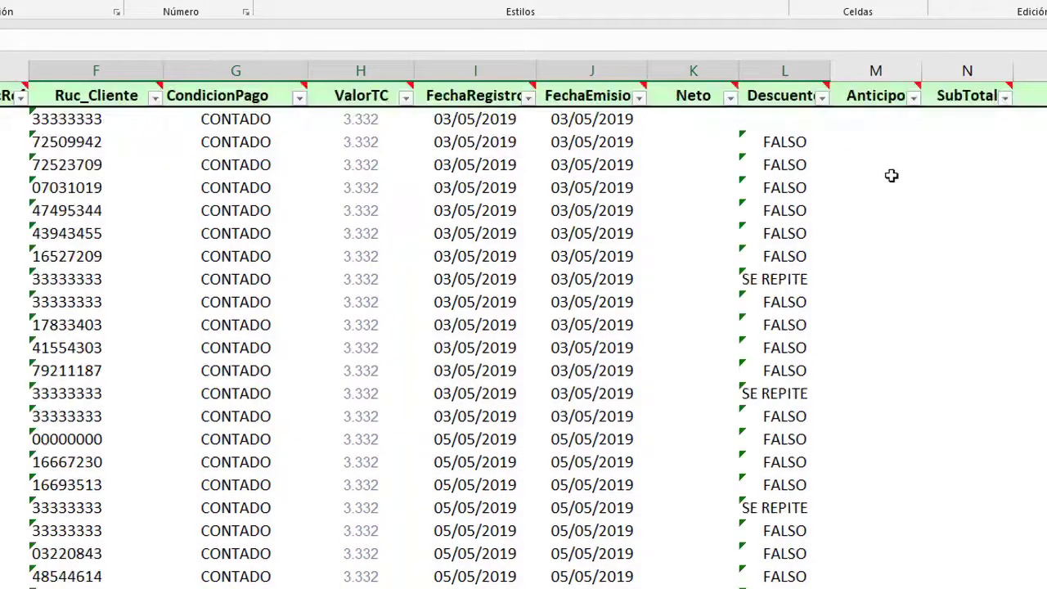
Replace L3's RUC check with =SI(J3=I3;" SI"), comparing emission and registration dates
{"action": "double_click", "coordinate": [793, 141]}
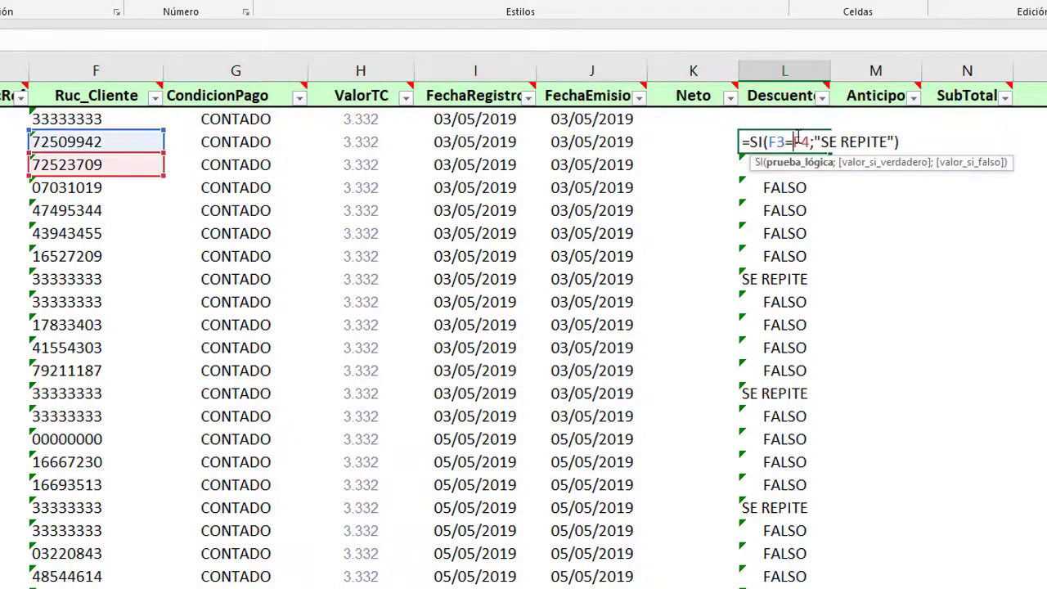
{"action": "left_click", "coordinate": [909, 138]}
{"action": "key", "text": "BackSpace"}
{"action": "key", "text": "BackSpace"}
{"action": "key", "text": "BackSpace"}
{"action": "key", "text": "BackSpace"}
{"action": "key", "text": "BackSpace"}
{"action": "key", "text": "BackSpace"}
{"action": "key", "text": "BackSpace"}
{"action": "key", "text": "BackSpace"}
{"action": "key", "text": "BackSpace"}
{"action": "key", "text": "BackSpace"}
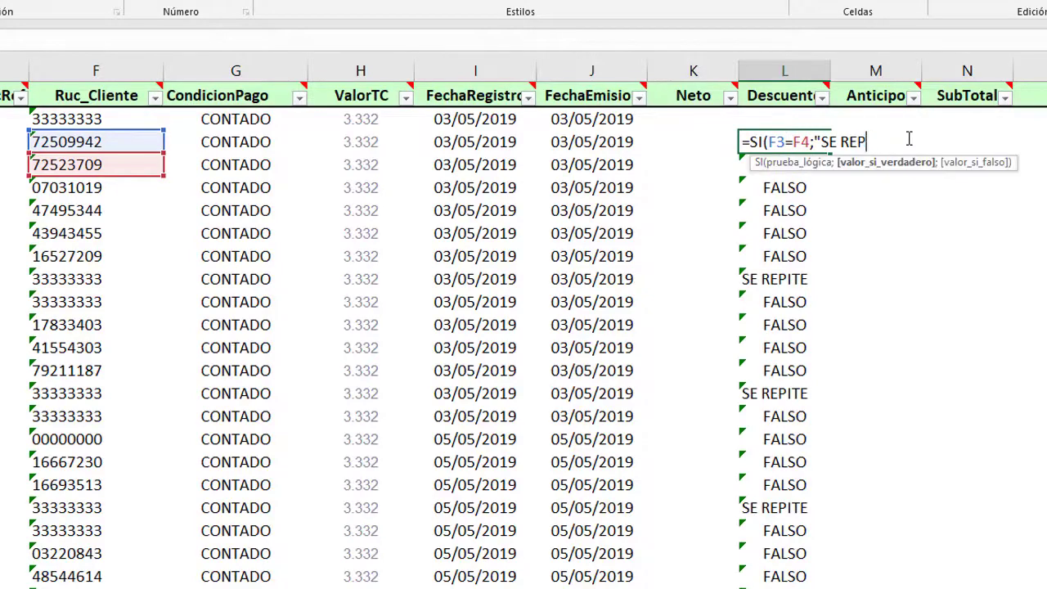
{"action": "key", "text": "BackSpace"}
{"action": "key", "text": "BackSpace"}
{"action": "key", "text": "BackSpace"}
{"action": "key", "text": "BackSpace"}
{"action": "key", "text": "BackSpace"}
{"action": "key", "text": "BackSpace"}
{"action": "key", "text": "BackSpace"}
{"action": "key", "text": "BackSpace"}
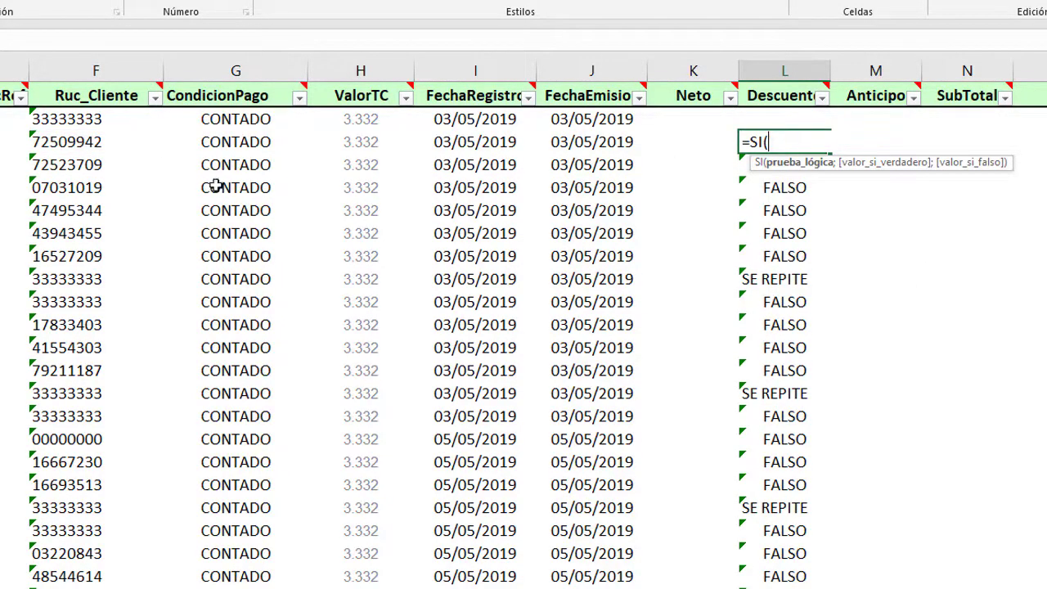
{"action": "left_click", "coordinate": [596, 143]}
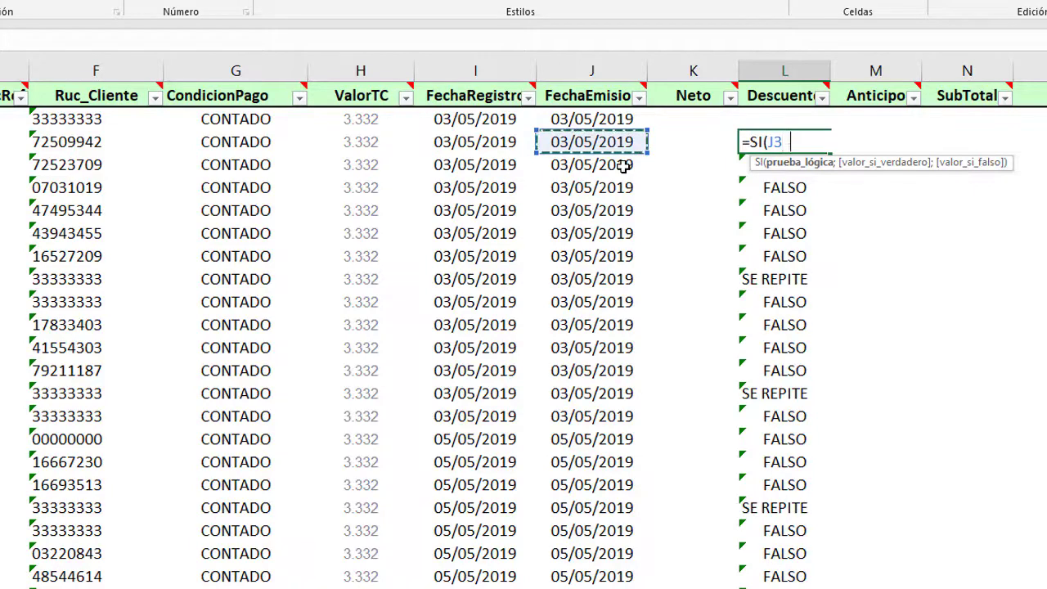
{"action": "type", "text": "="}
{"action": "left_click", "coordinate": [440, 143]}
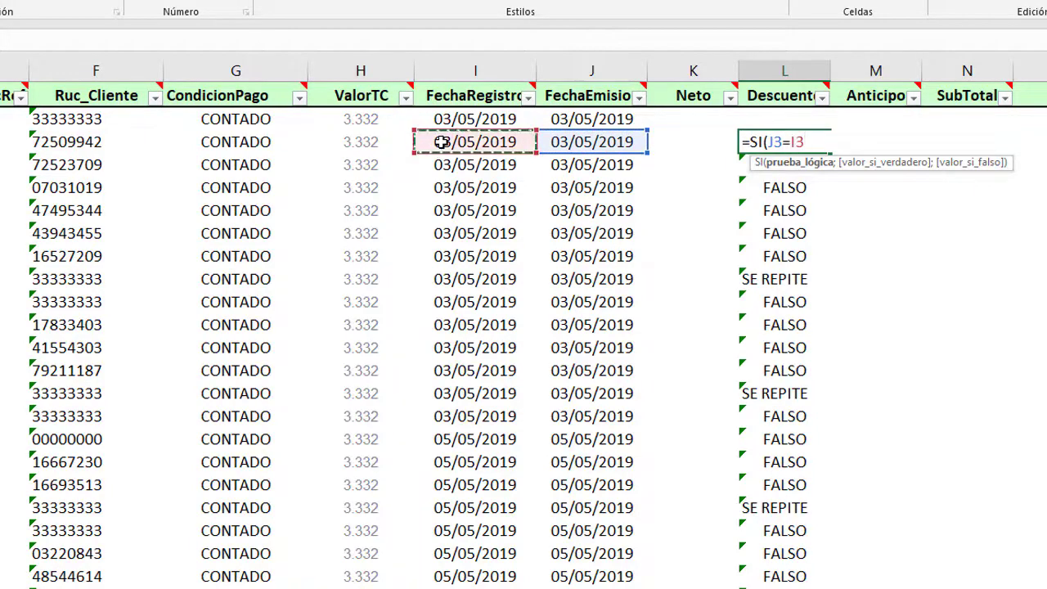
{"action": "type", "text": ";"}
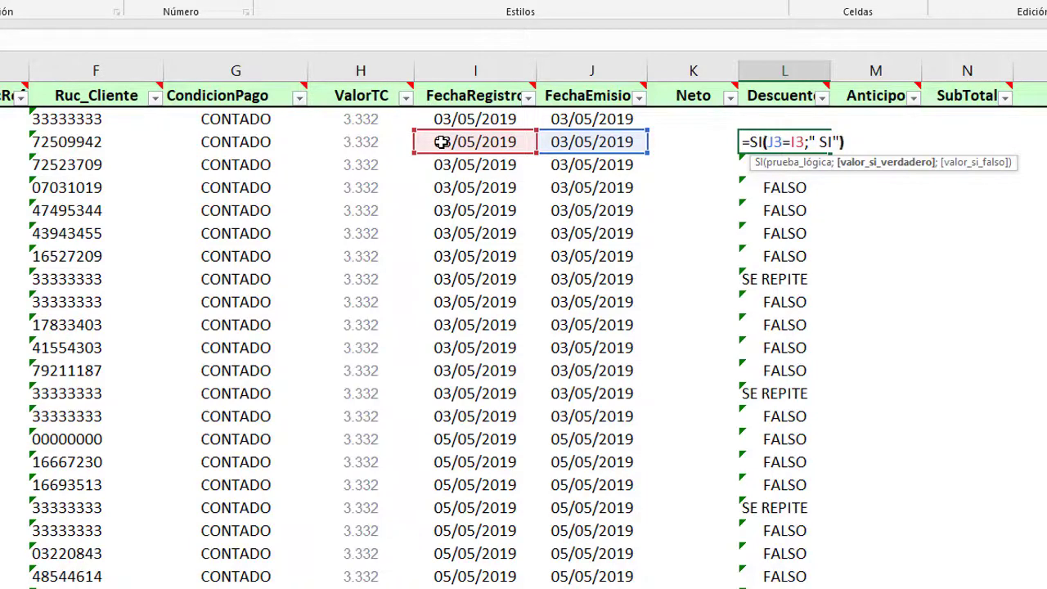
{"action": "type", "text": "\" SI\")"}
{"action": "key", "text": "Return"}
{"action": "key", "text": "Up"}
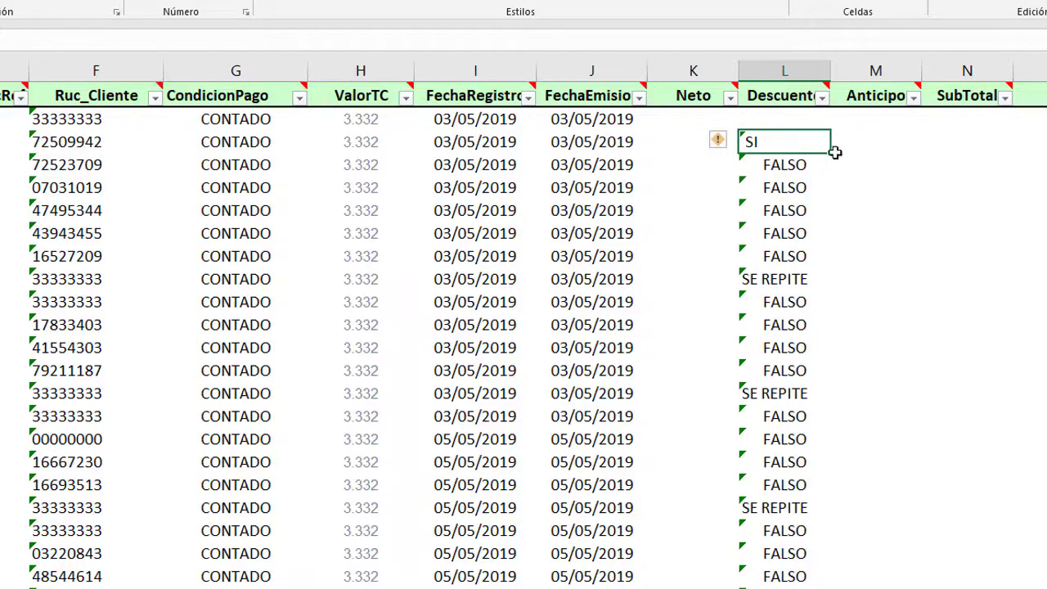
Copy the date formula down the Descuento column, then review date columns I and J and the first SI result
{"action": "left_click_drag", "start_coordinate": [830, 152], "coordinate": [793, 572]}
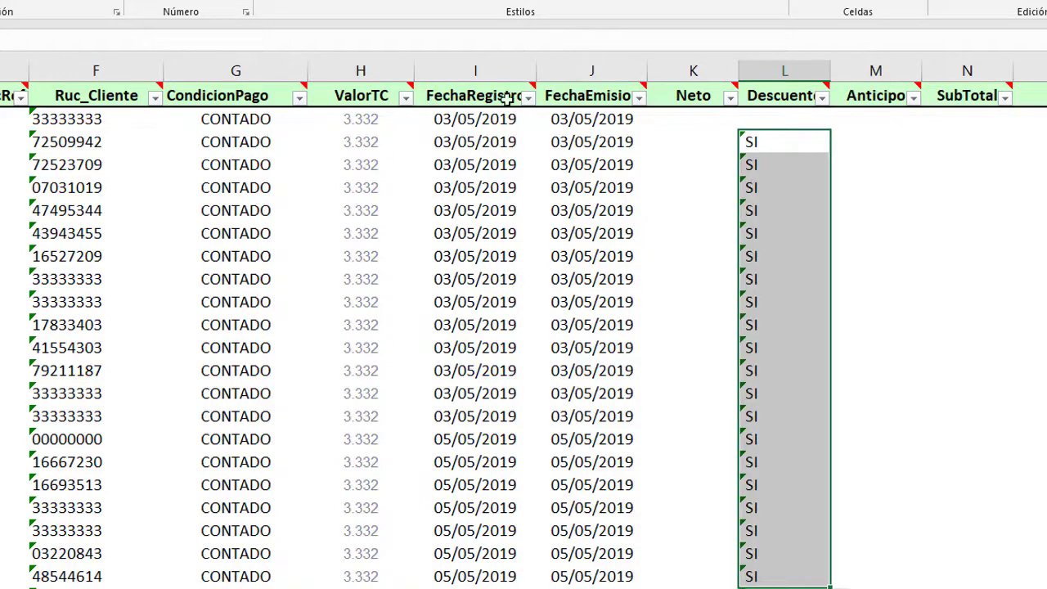
{"action": "left_click", "coordinate": [493, 69]}
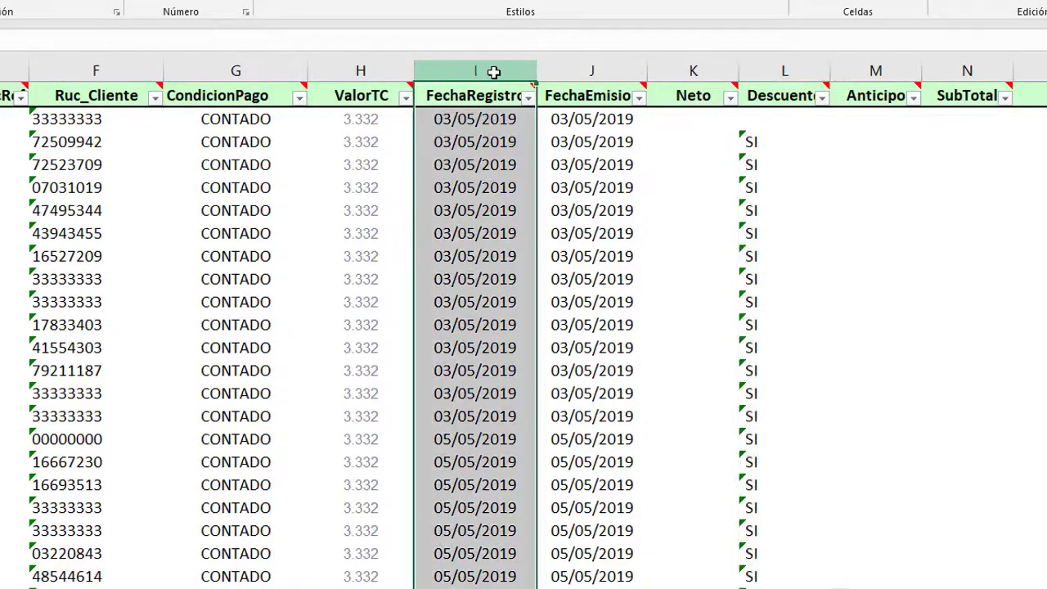
{"action": "left_click", "coordinate": [605, 72]}
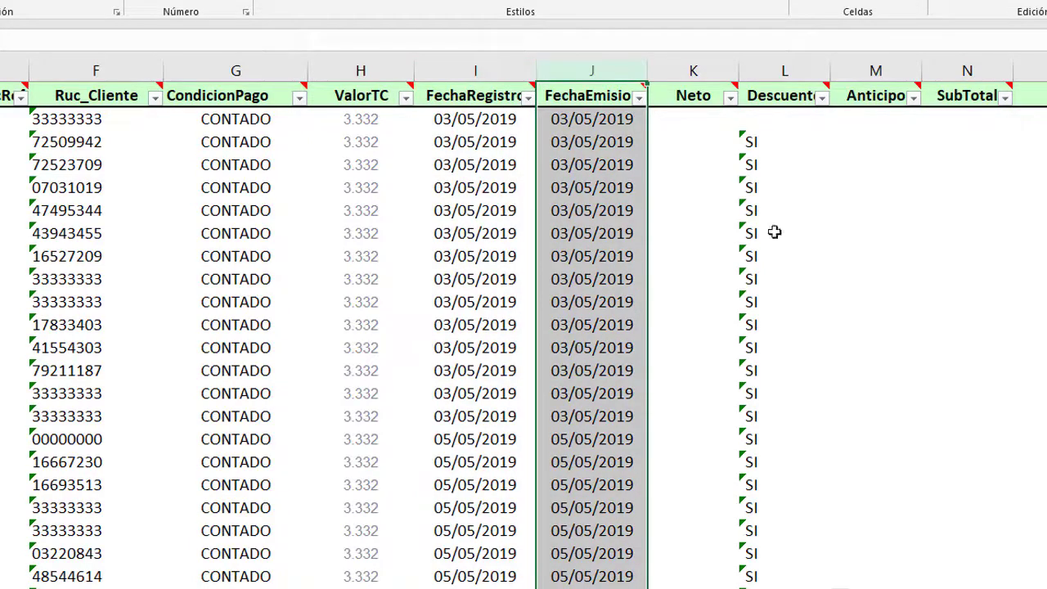
{"action": "left_click", "coordinate": [748, 166]}
{"action": "left_click", "coordinate": [754, 141]}
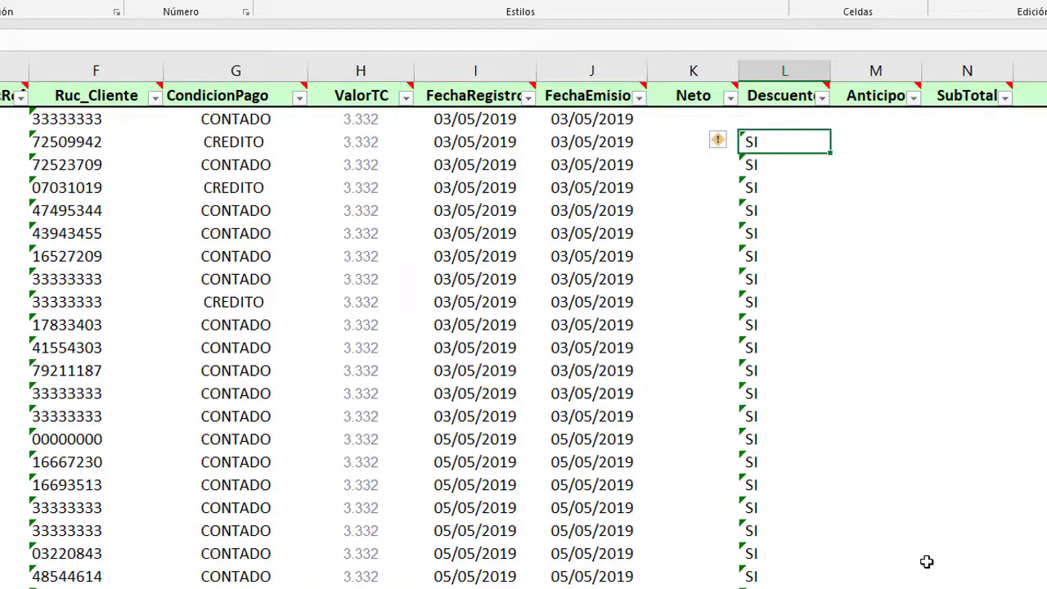
{"action": "key", "text": "Up"}
{"action": "key", "text": "Left"}
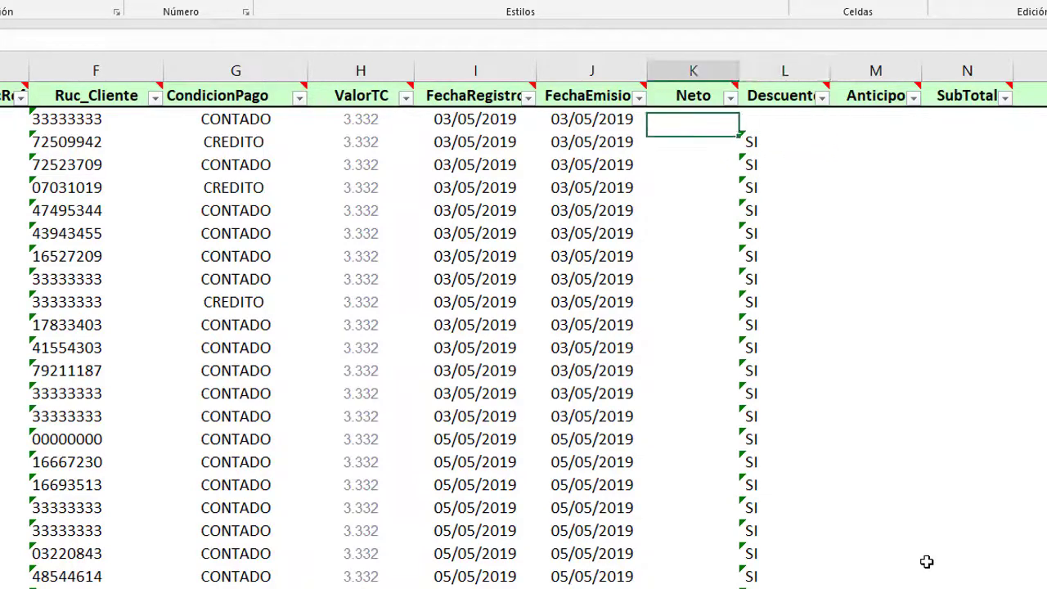
{"action": "key", "text": "Down"}
{"action": "key", "text": "Left"}
{"action": "key", "text": "Home"}
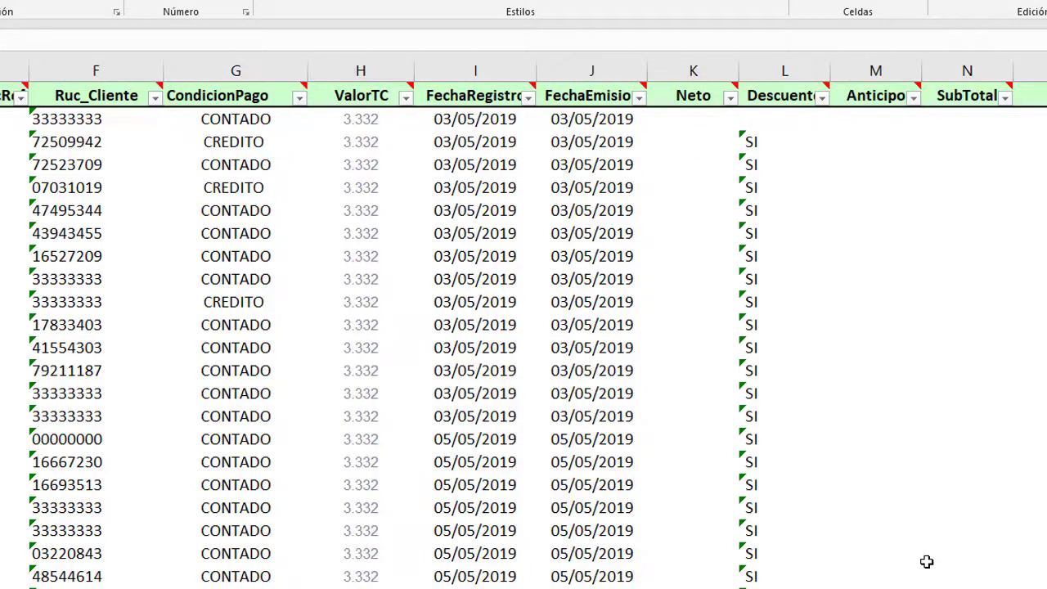
{"action": "key", "text": "Right"}
{"action": "key", "text": "Right"}
{"action": "key", "text": "Right"}
{"action": "key", "text": "Right"}
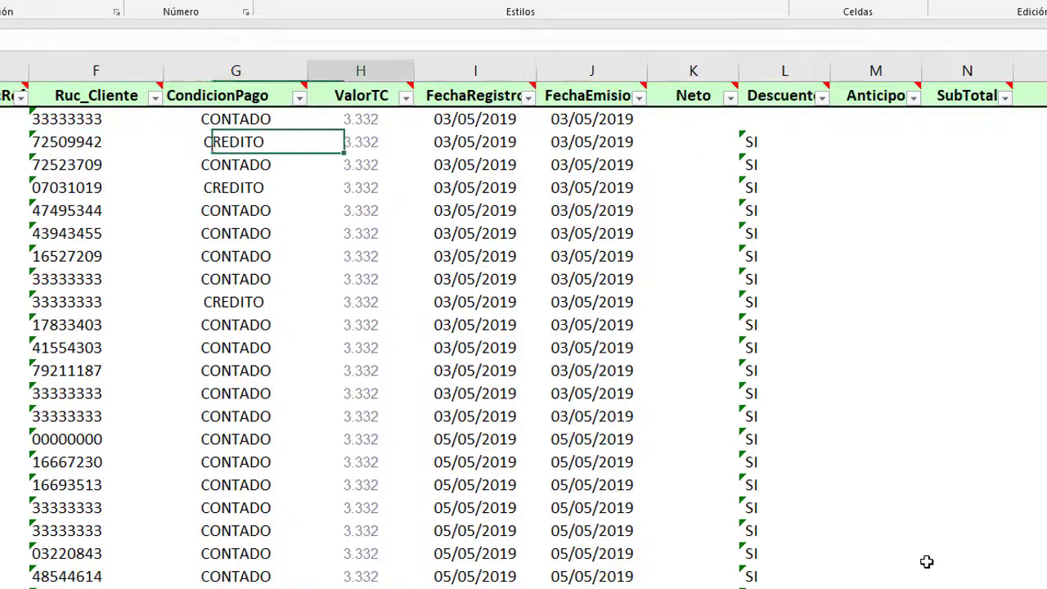
{"action": "key", "text": "Down"}
{"action": "key", "text": "Down"}
{"action": "key", "text": "Down"}
{"action": "key", "text": "Down"}
{"action": "key", "text": "Down"}
{"action": "key", "text": "Down"}
{"action": "key", "text": "Down"}
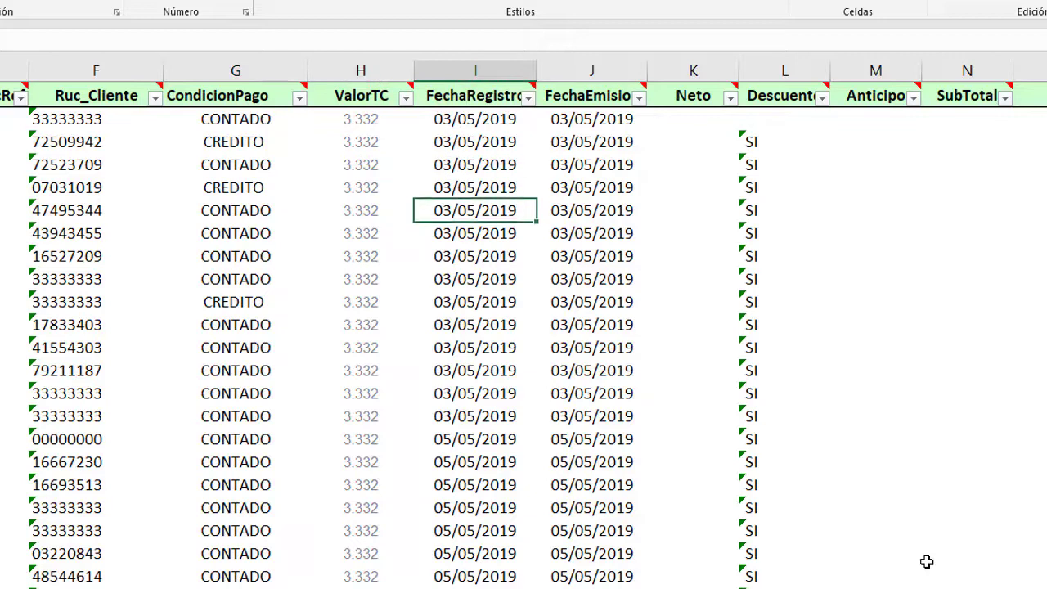
{"action": "key", "text": "Down"}
{"action": "key", "text": "Down"}
{"action": "key", "text": "Down"}
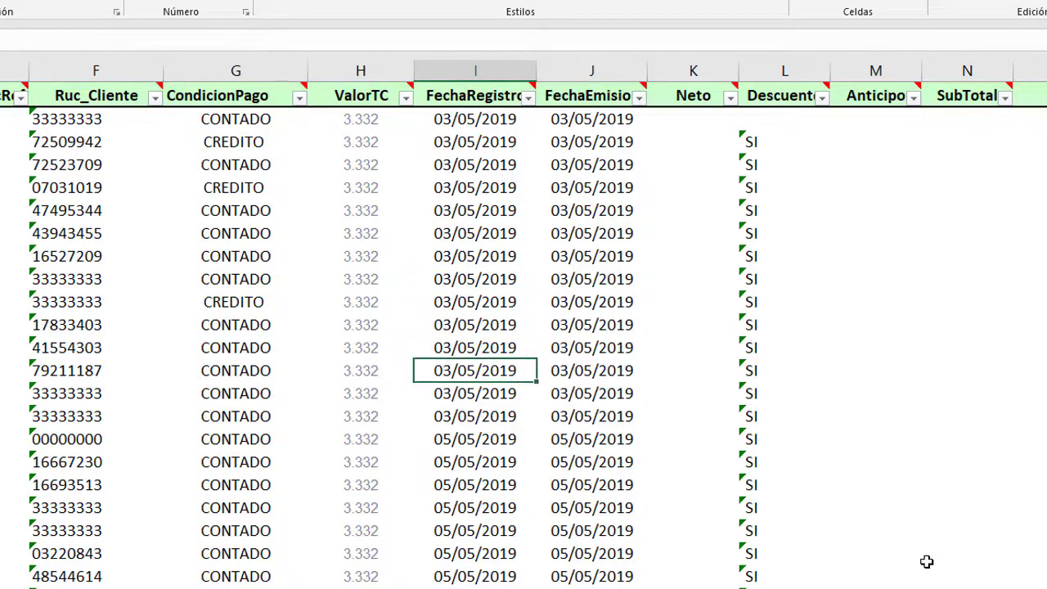
{"action": "key", "text": "Right"}
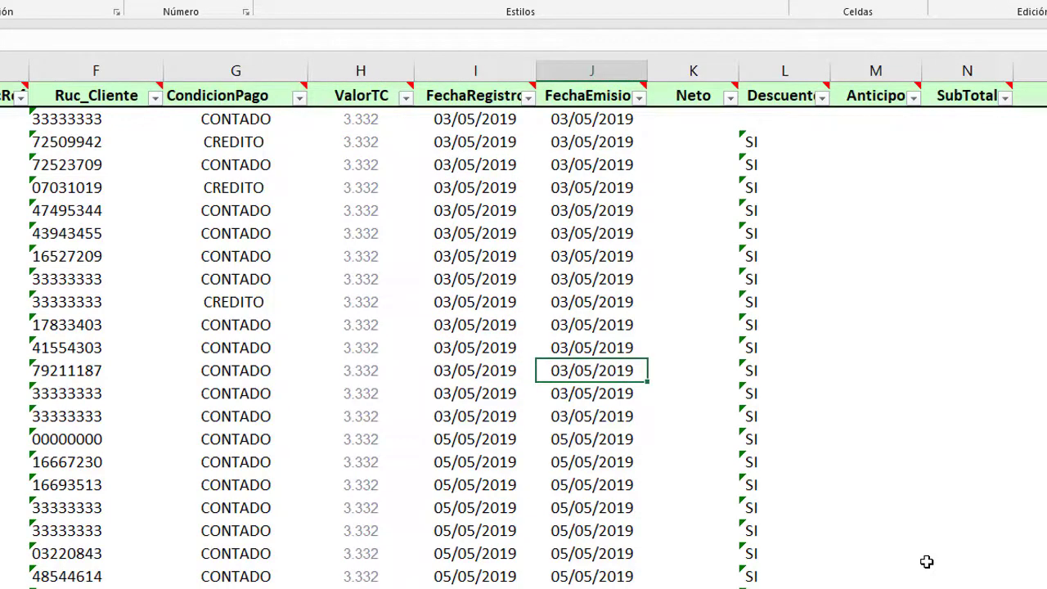
{"action": "key", "text": "Right"}
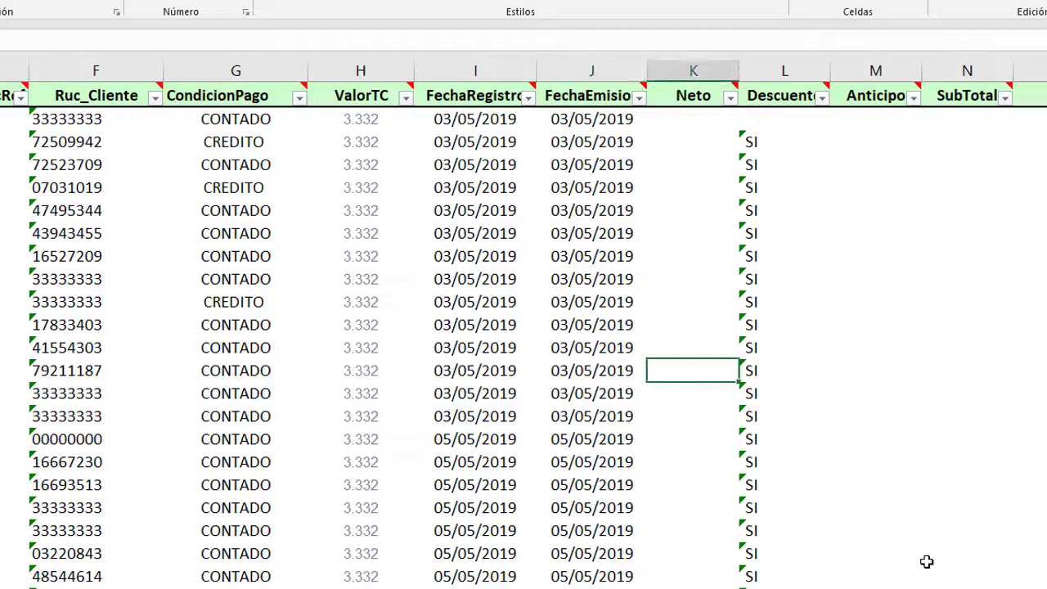